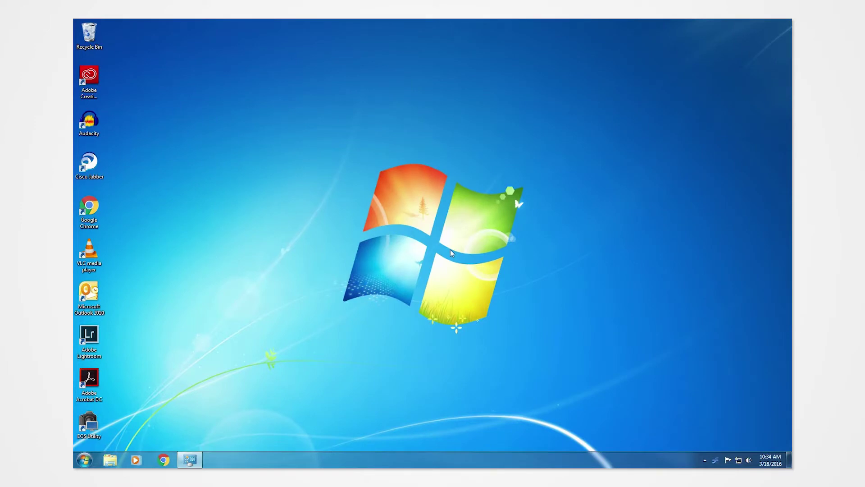
Step: Check the system information, then browse me-vis.com through Professional Printers to the CP-D70DW
key("super+Pause")
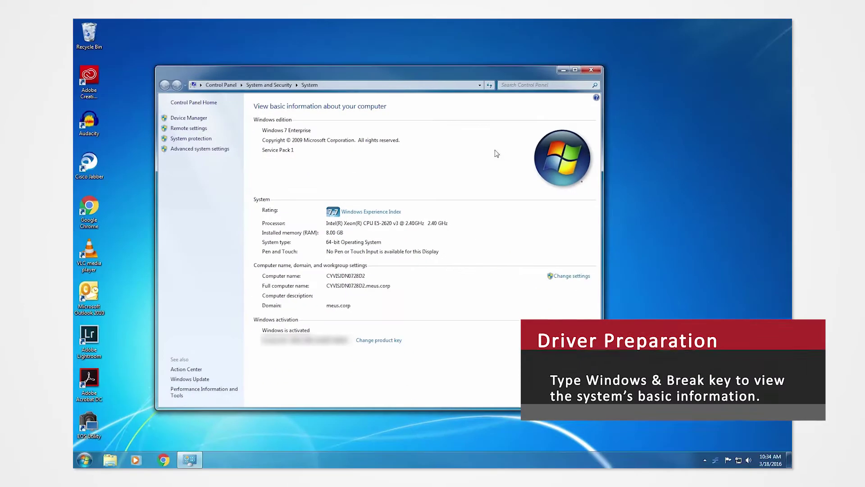
left_click(561, 70)
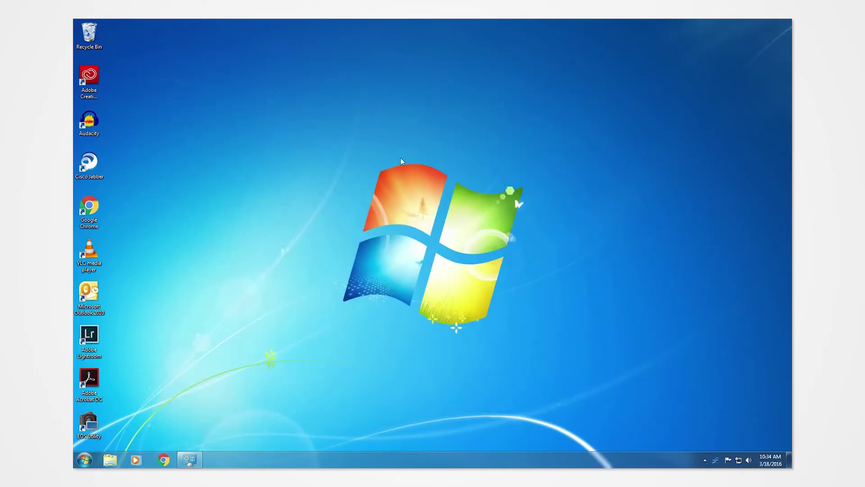
left_click(164, 460)
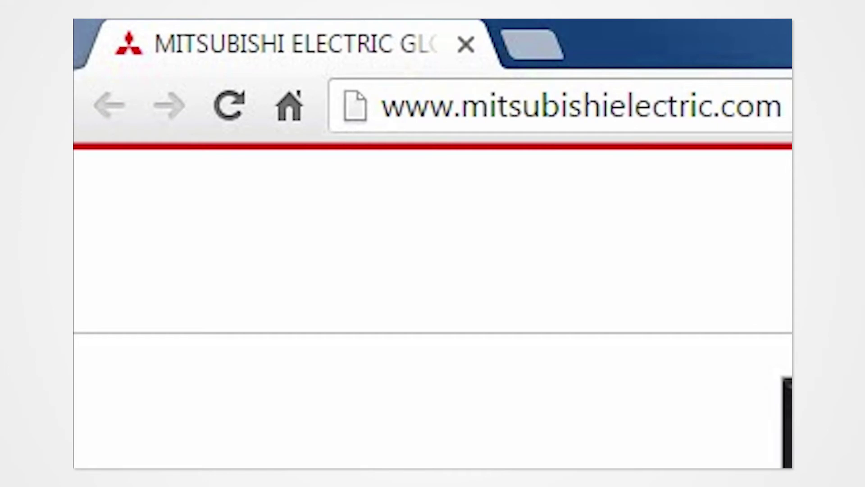
type("me-vis.com")
key("Return")
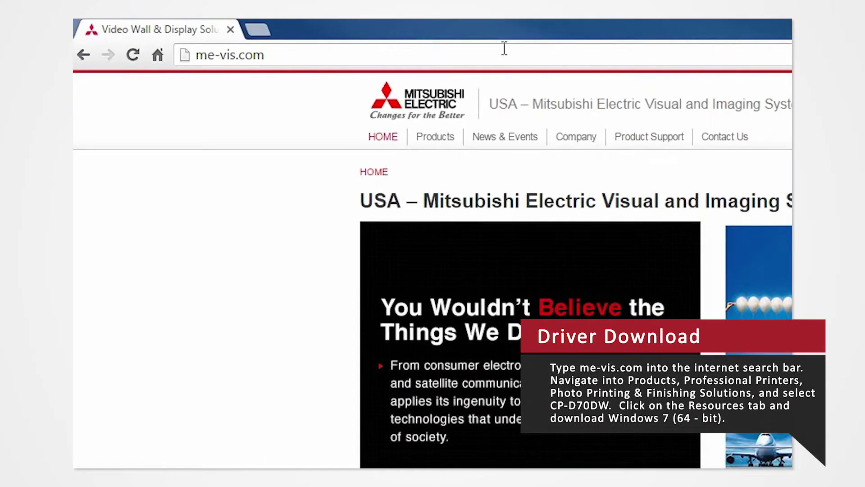
mouse_move(434, 136)
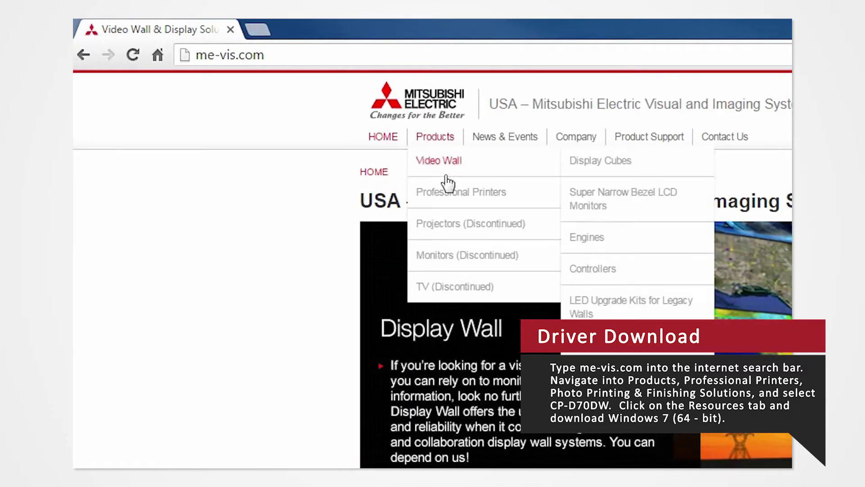
left_click(452, 193)
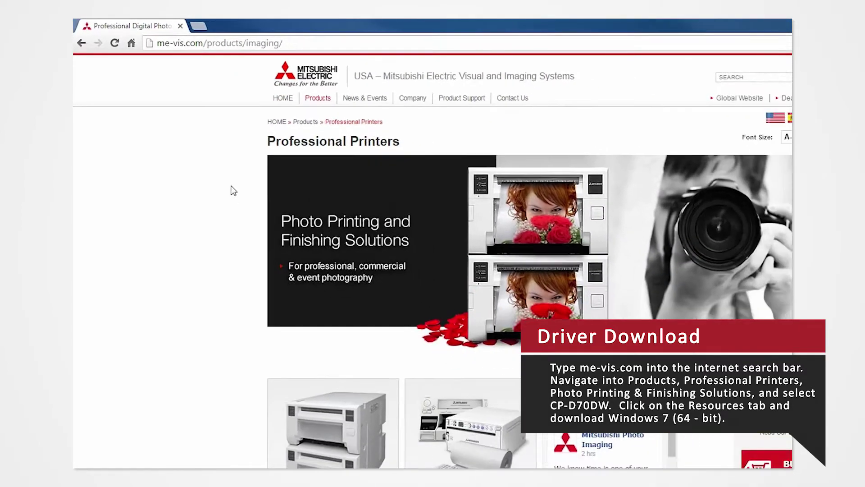
scroll(192, 147, "down", 3)
scroll(192, 147, "down", 3)
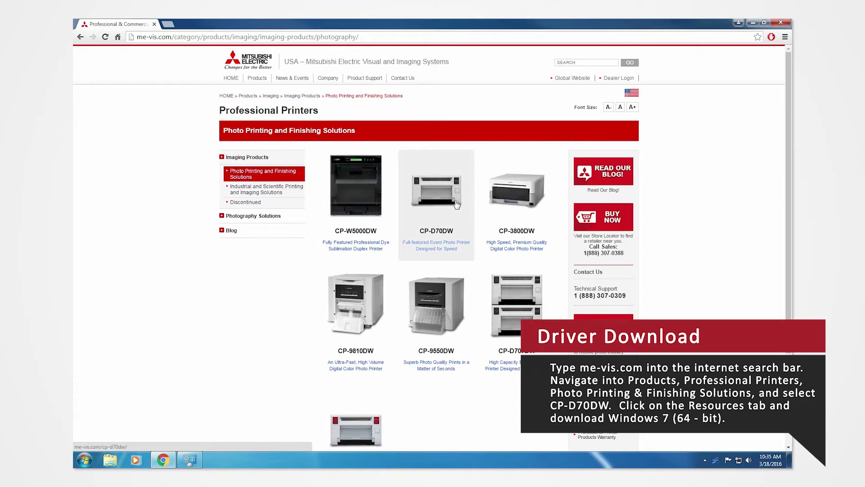
left_click(456, 204)
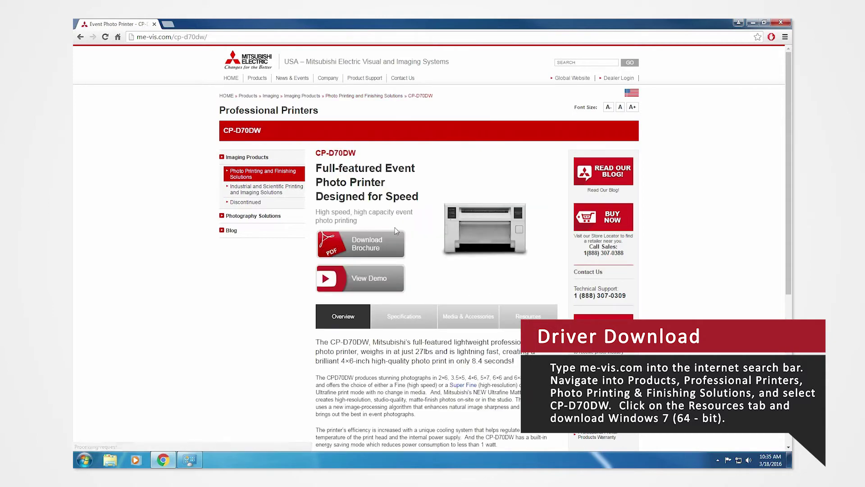
scroll(237, 296, "down", 1)
scroll(237, 296, "down", 2)
scroll(237, 296, "down", 1)
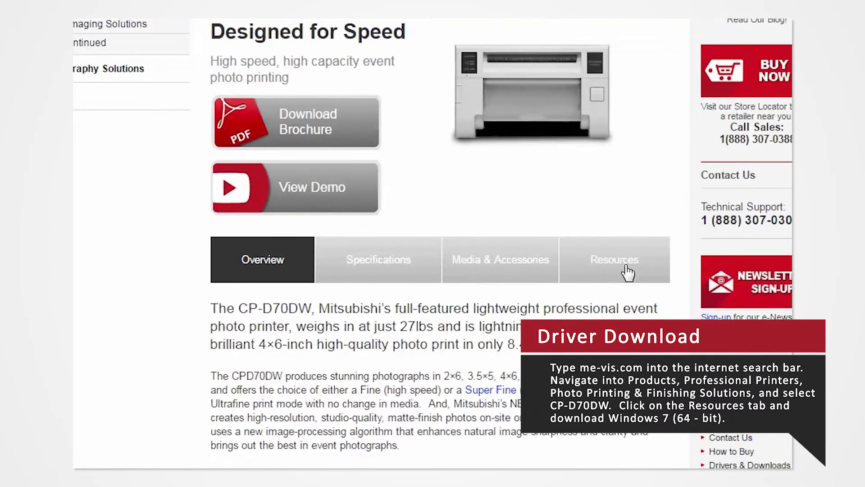
Step: Show the CP-D70DW Resources tab listing the Windows and Mac driver downloads
left_click(629, 270)
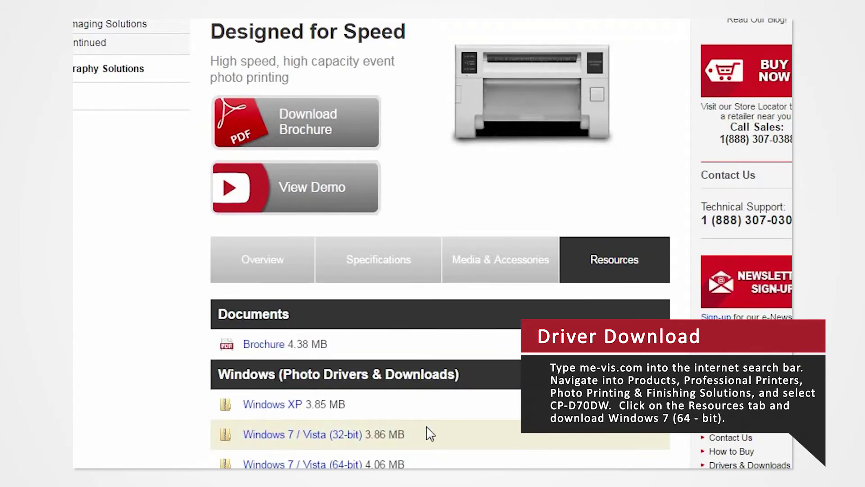
scroll(432, 433, "down", 3)
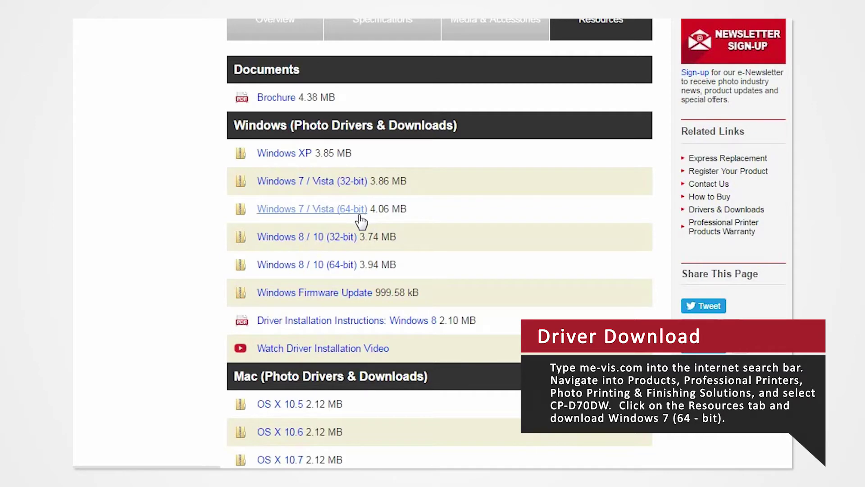
Step: Save the Windows 7 / Vista (64-bit) driver link to the Desktop as CPD70V_x64_Ver230.zip
right_click(361, 218)
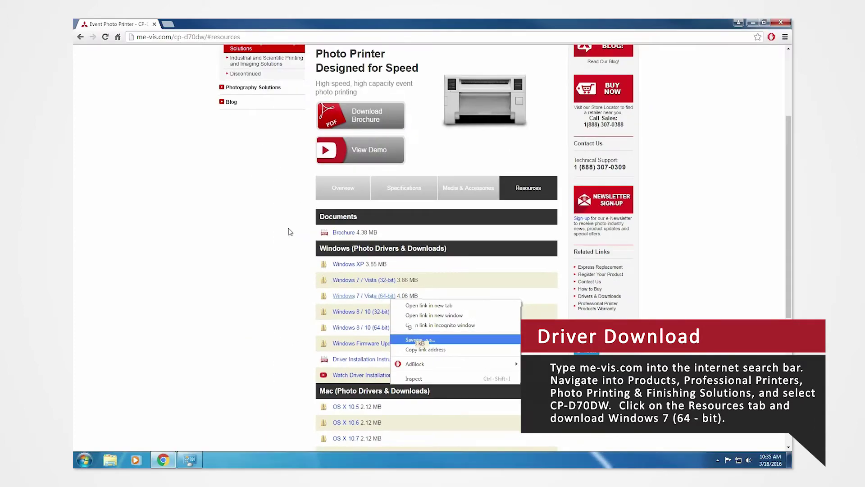
left_click(423, 341)
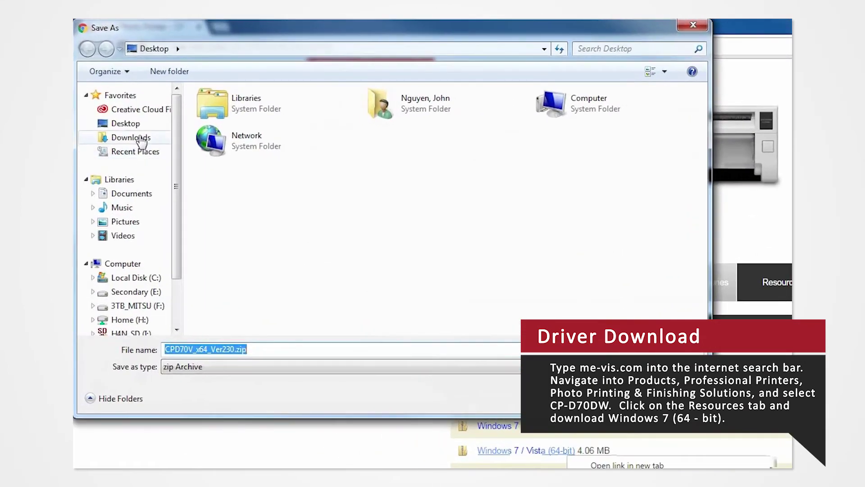
left_click(125, 124)
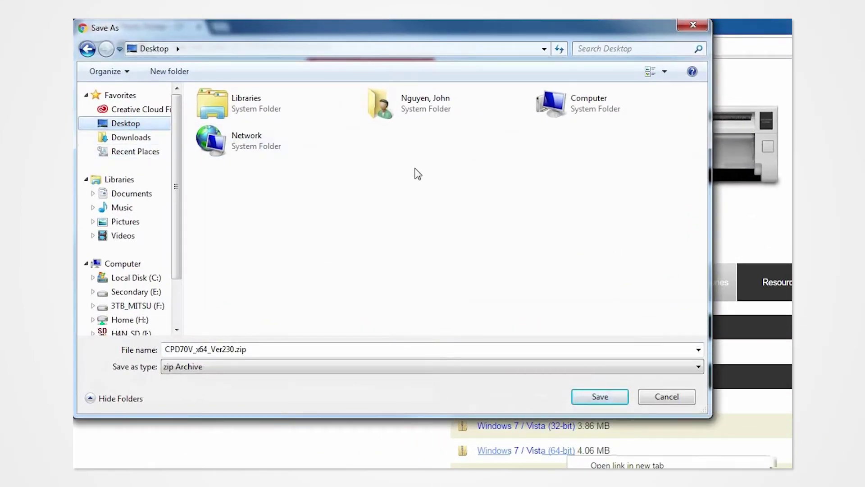
left_click(600, 397)
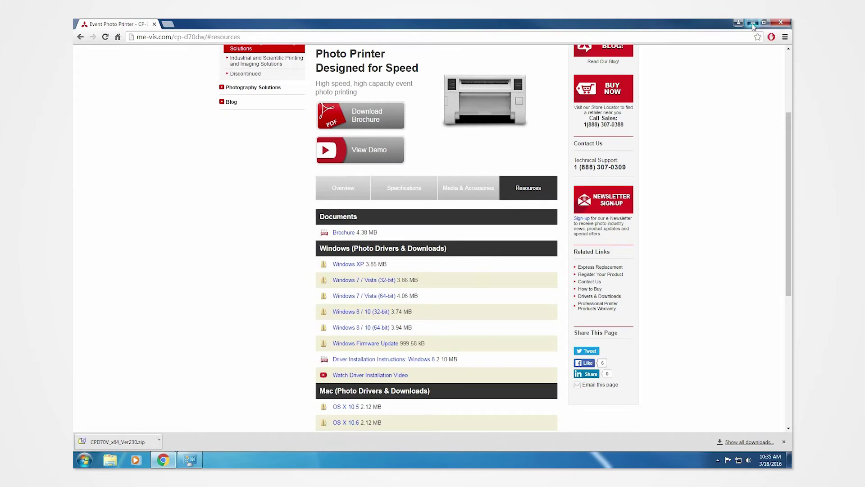
left_click(752, 24)
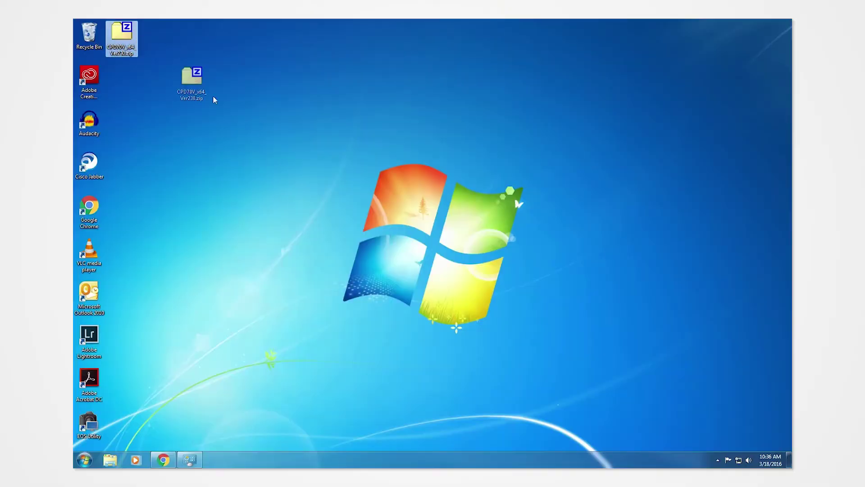
Step: Open the driver zip in 7-Zip and extract the CPD70V_x64_Ver230 folder to the Desktop
left_click_drag(191, 78, 388, 243)
right_click(389, 244)
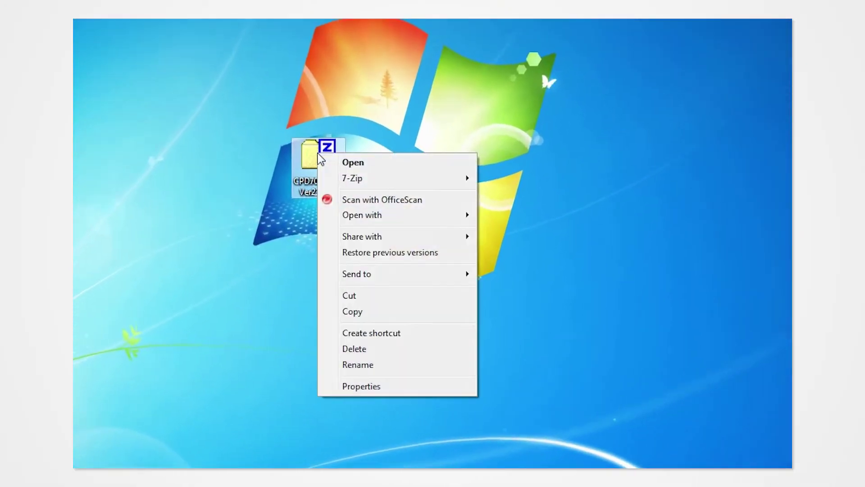
mouse_move(348, 194)
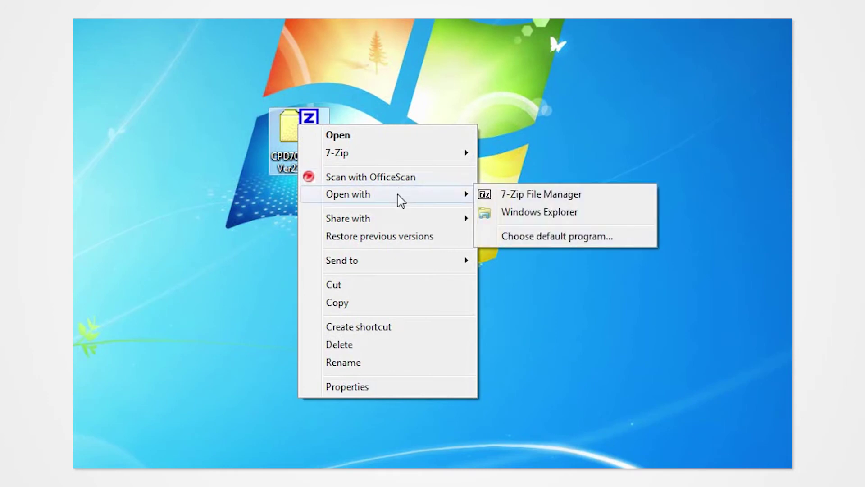
left_click(552, 196)
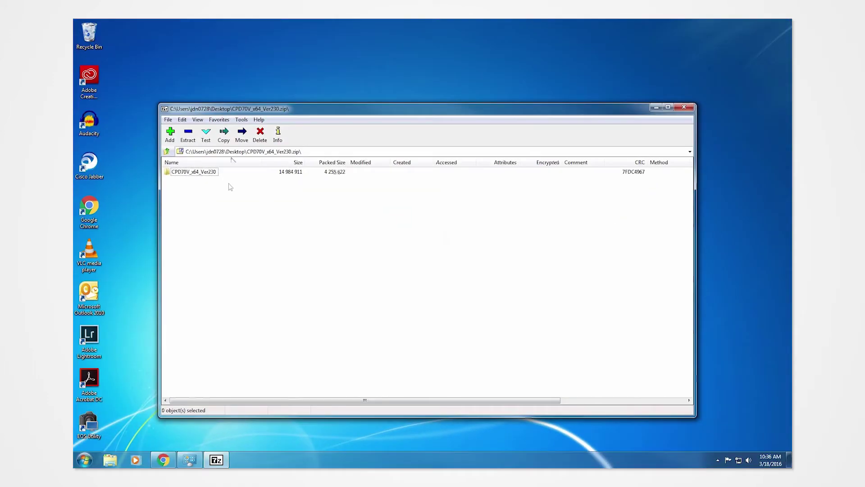
left_click(215, 173)
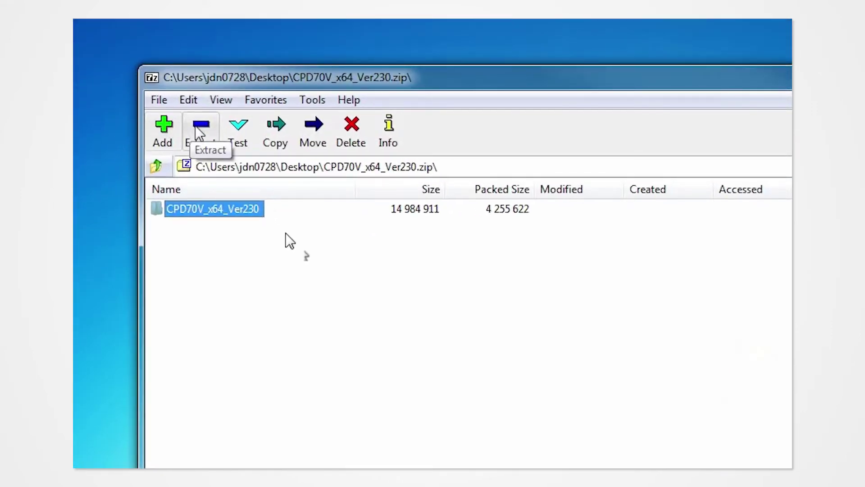
left_click(200, 131)
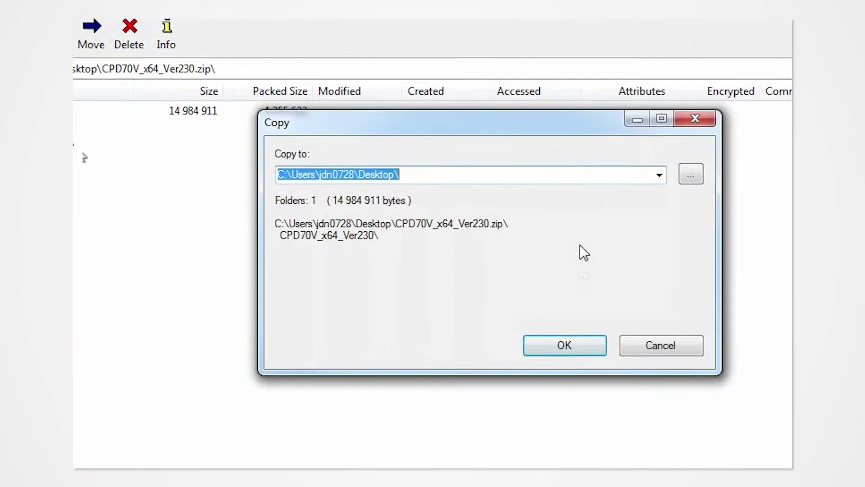
left_click(420, 272)
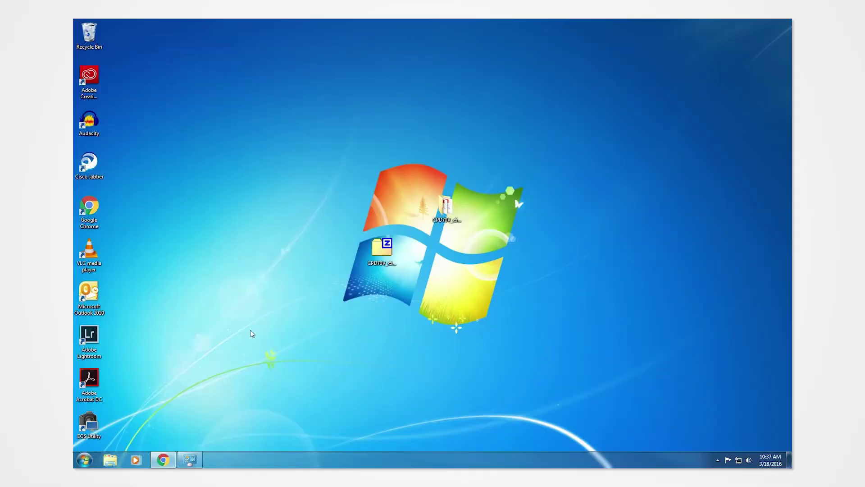
Step: From Devices and Printers, open Print Server Properties and start adding a driver under Drivers
left_click(84, 460)
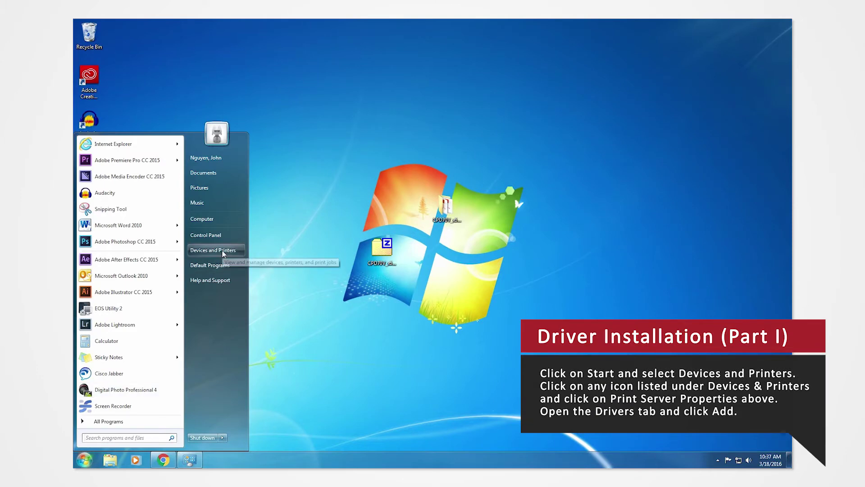
left_click(223, 252)
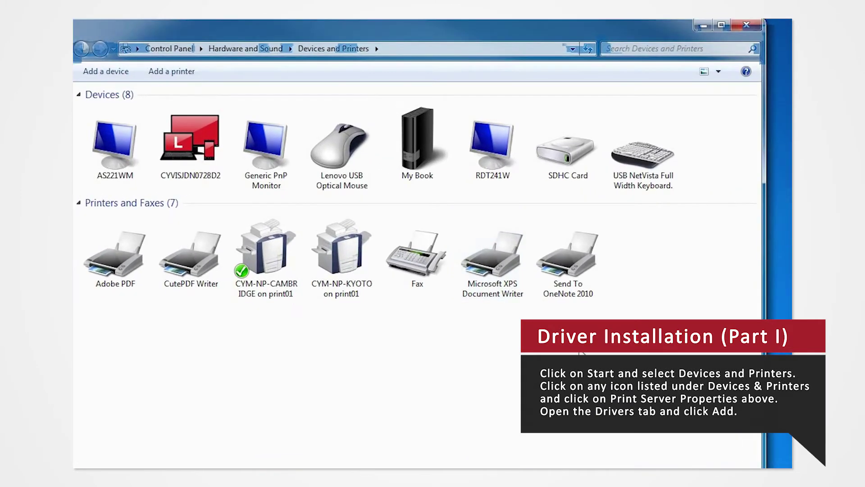
left_click(492, 257)
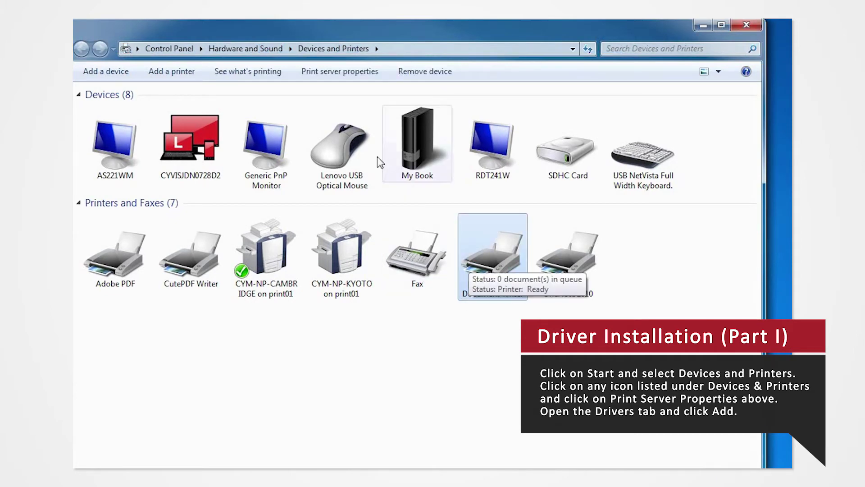
left_click(340, 71)
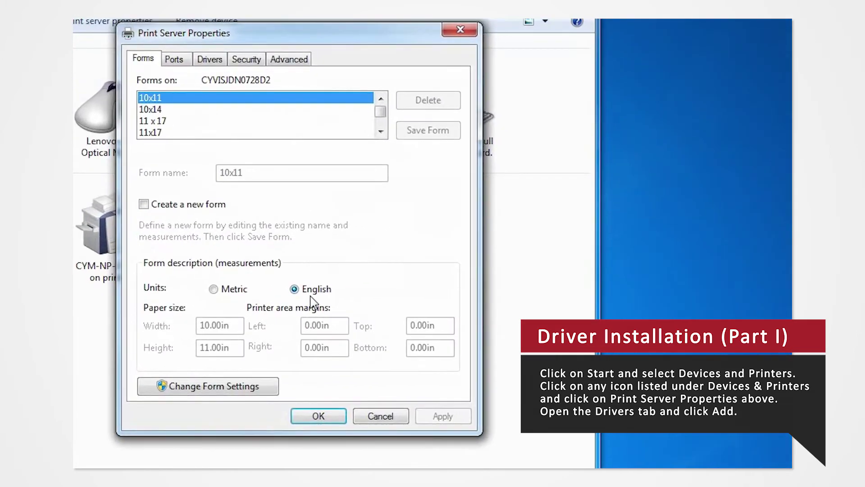
left_click(210, 59)
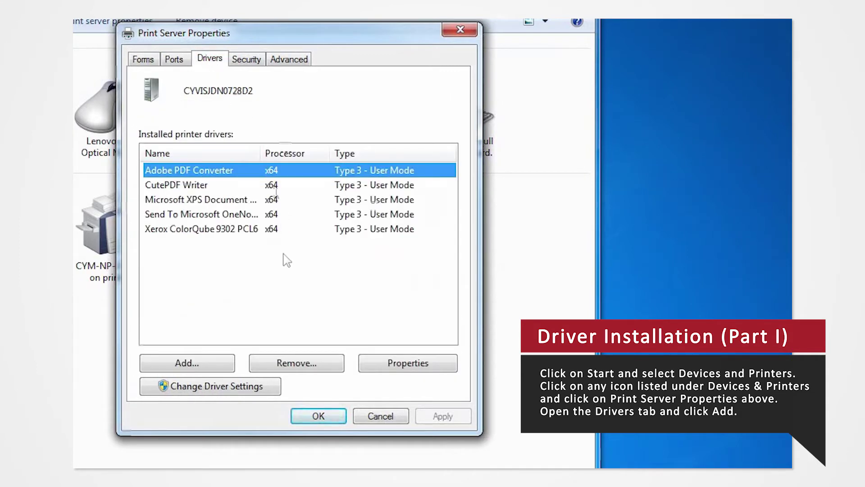
left_click(187, 363)
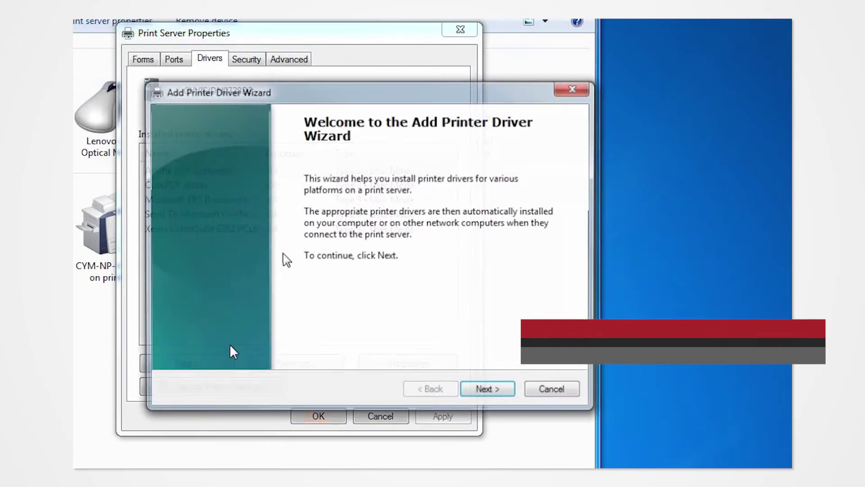
Step: Move past the welcome page and leave only the x64 processor platform selected
left_click(488, 392)
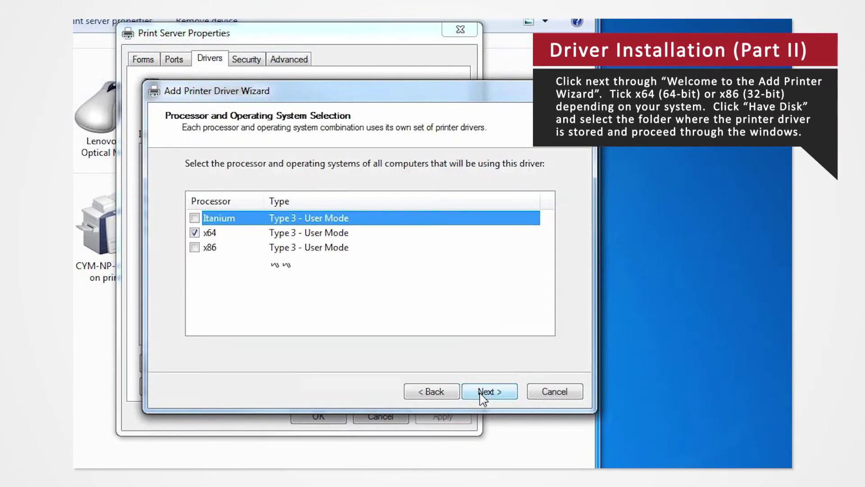
left_click(332, 233)
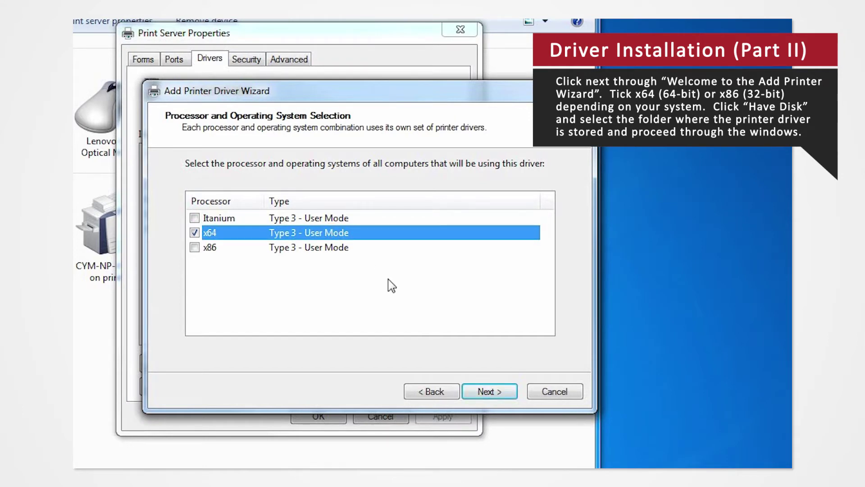
left_click(334, 247)
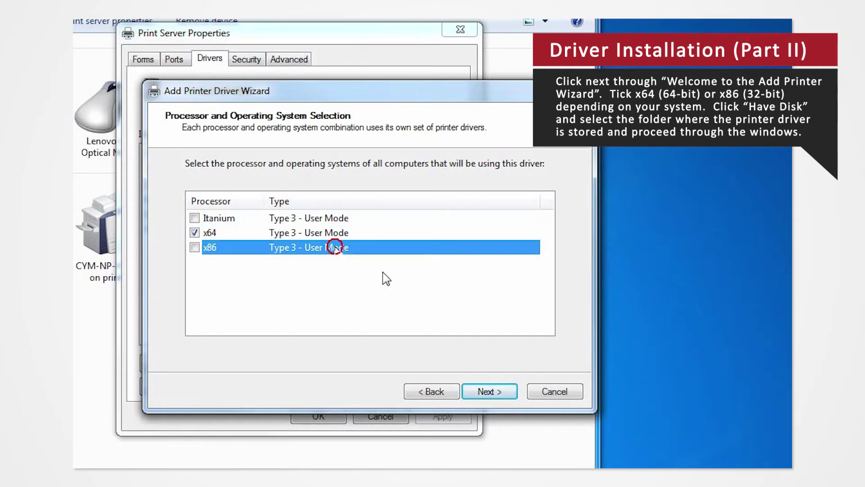
left_click(313, 233)
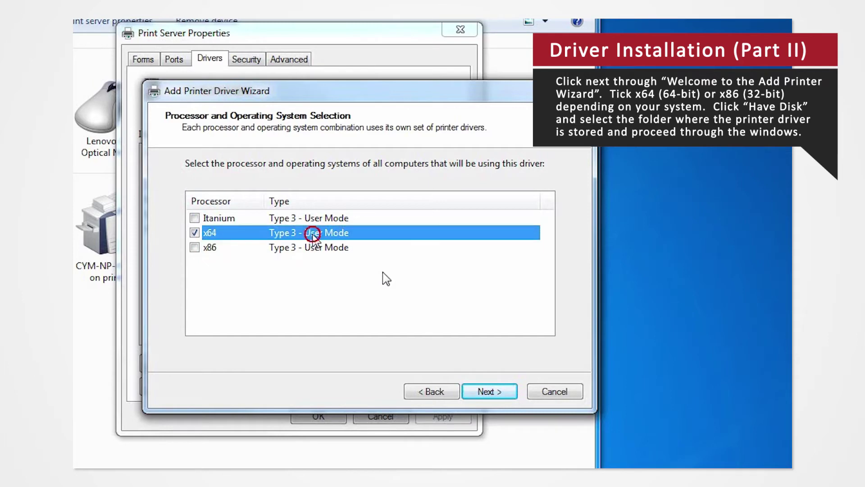
left_click(485, 391)
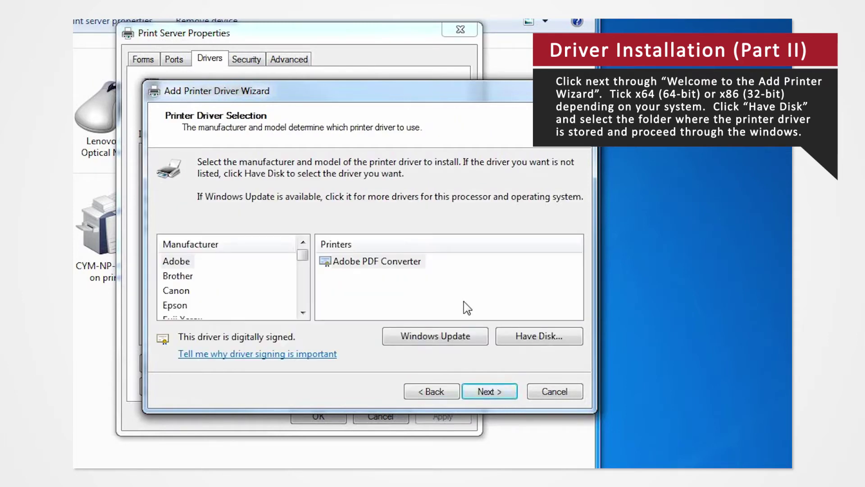
Step: Load the driver from CPD70N0.INF in the Desktop CPD70V_x64_Ver230 folder via Have Disk
left_click(529, 339)
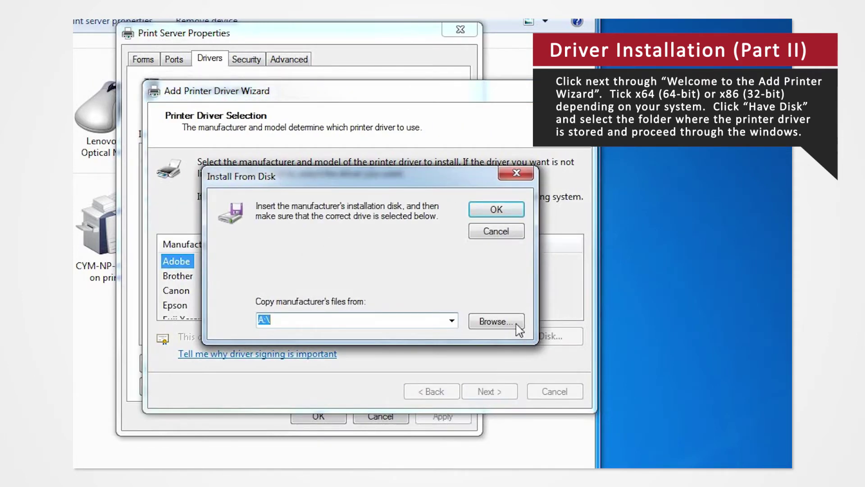
left_click(495, 322)
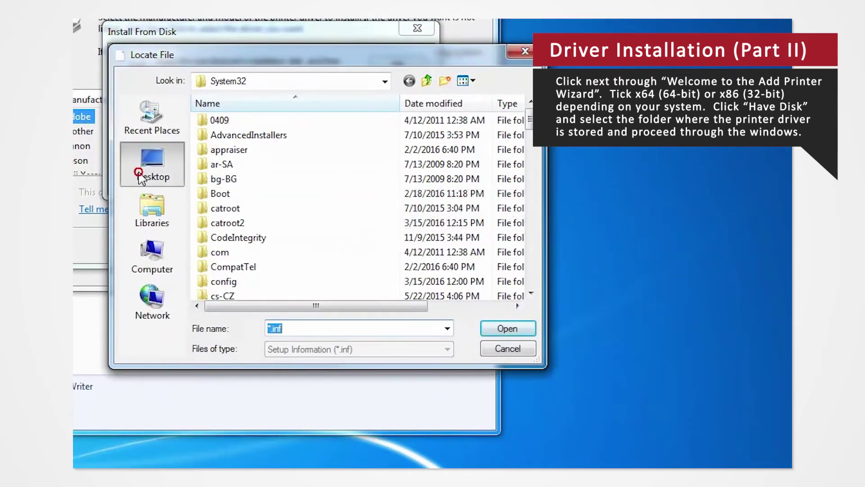
left_click(149, 182)
left_click(232, 207)
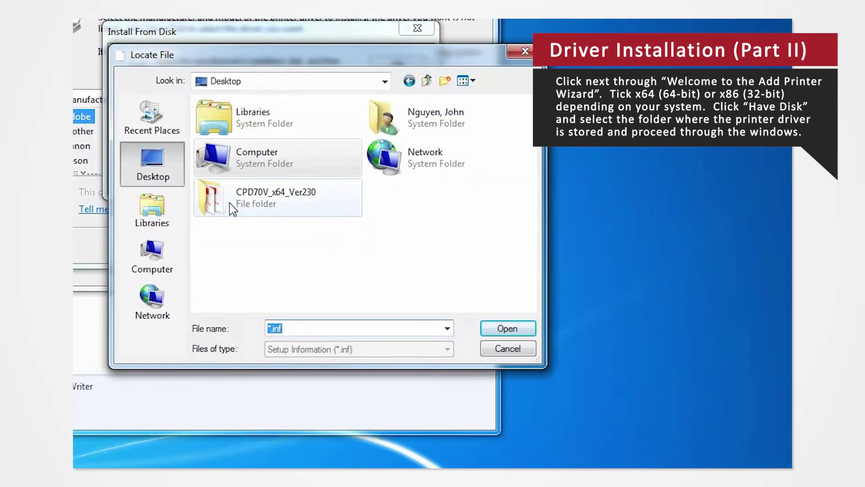
double_click(233, 207)
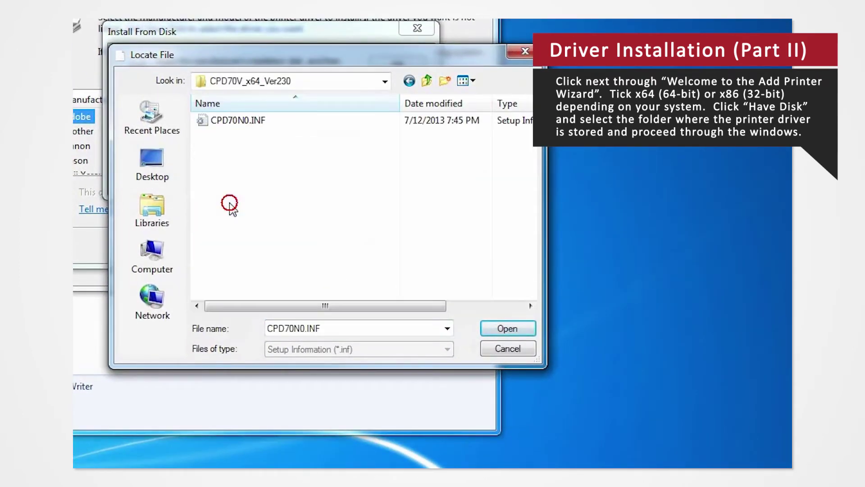
left_click(252, 126)
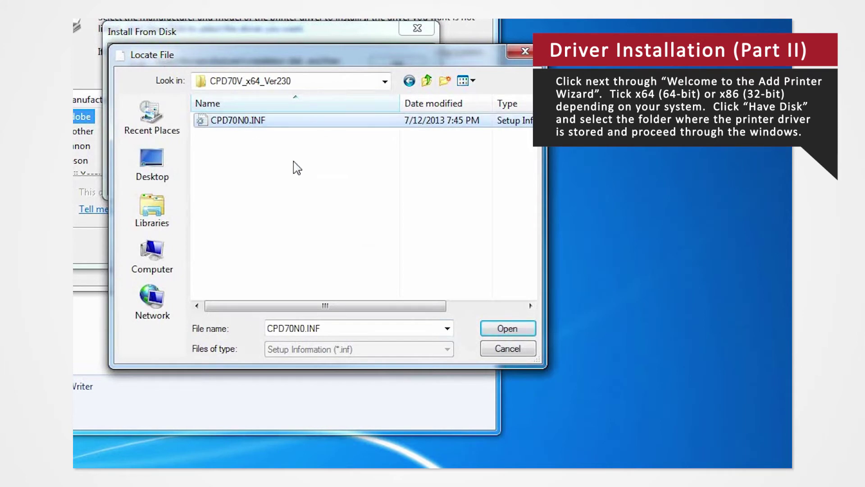
left_click(507, 329)
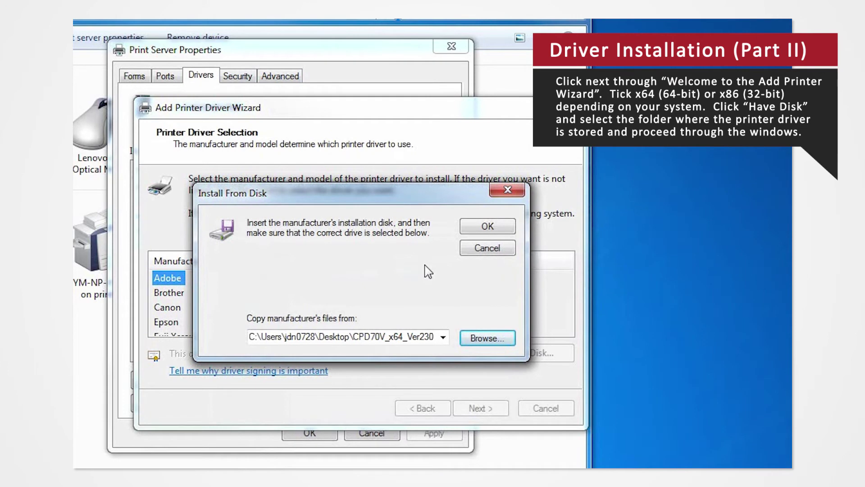
left_click(487, 227)
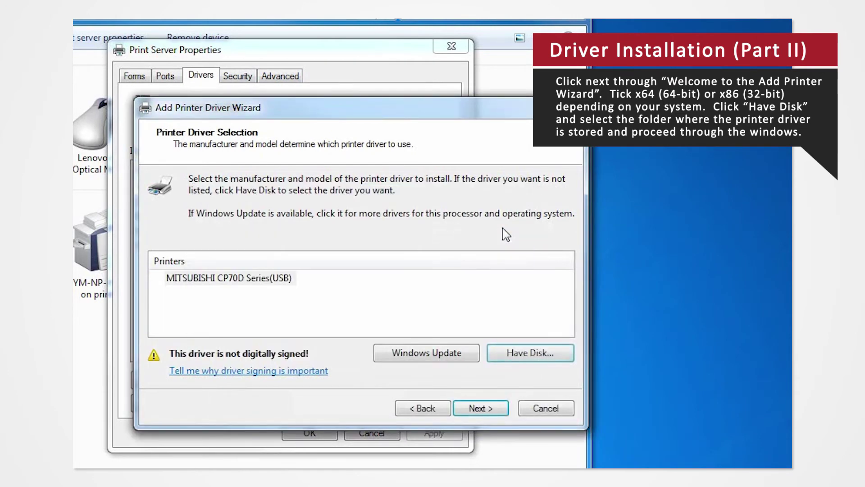
Step: Select MITSUBISHI CP70D Series(USB) and complete the driver wizard
left_click(282, 279)
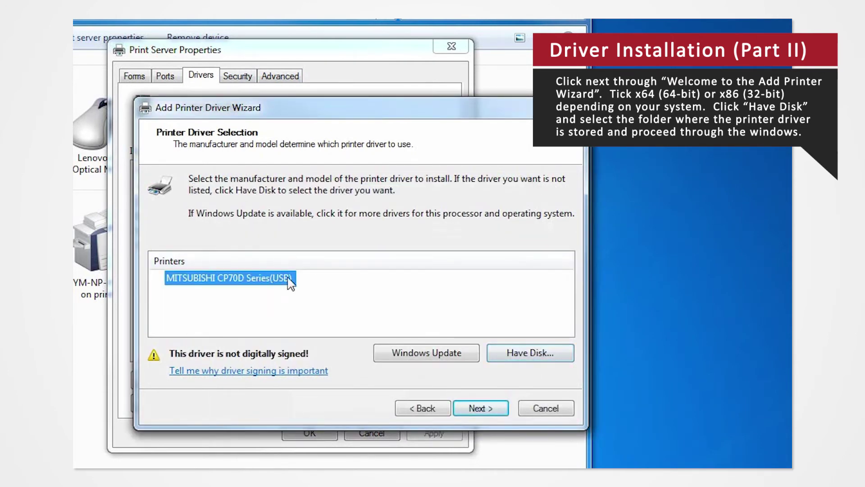
left_click(490, 409)
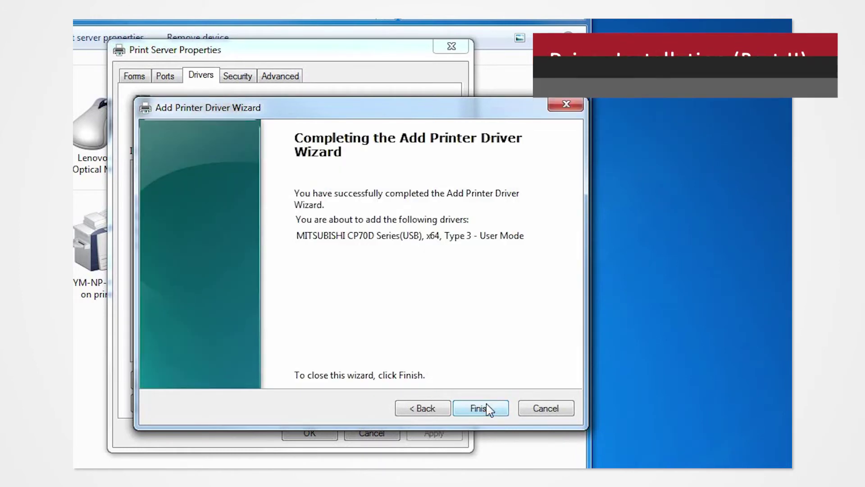
left_click(481, 407)
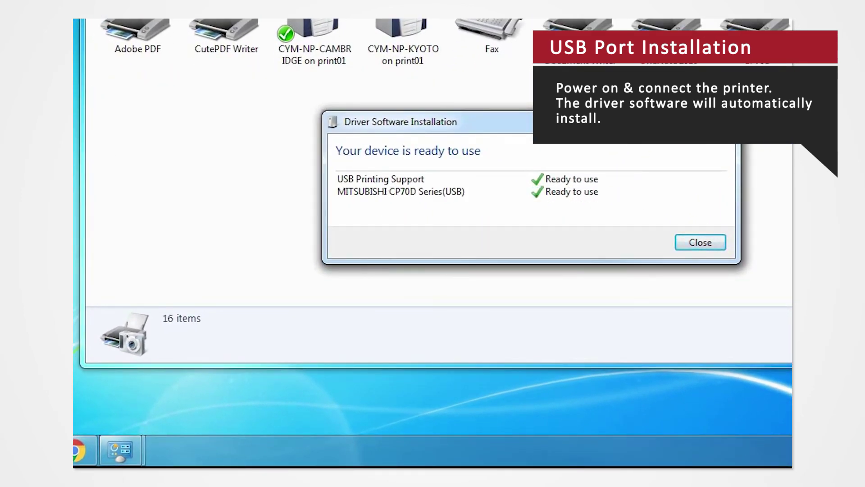
Step: Dismiss the device-ready notice and bring up the MITSUBISHI CP70D Series(USB) printer's options
left_click(699, 243)
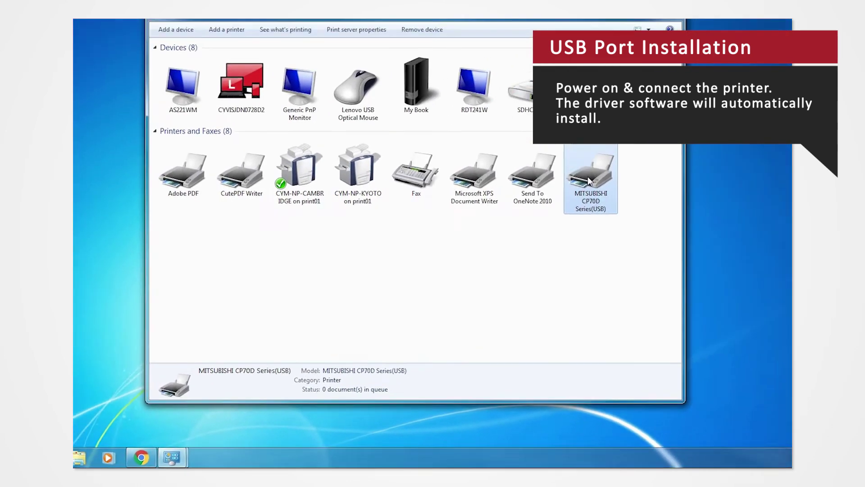
right_click(537, 225)
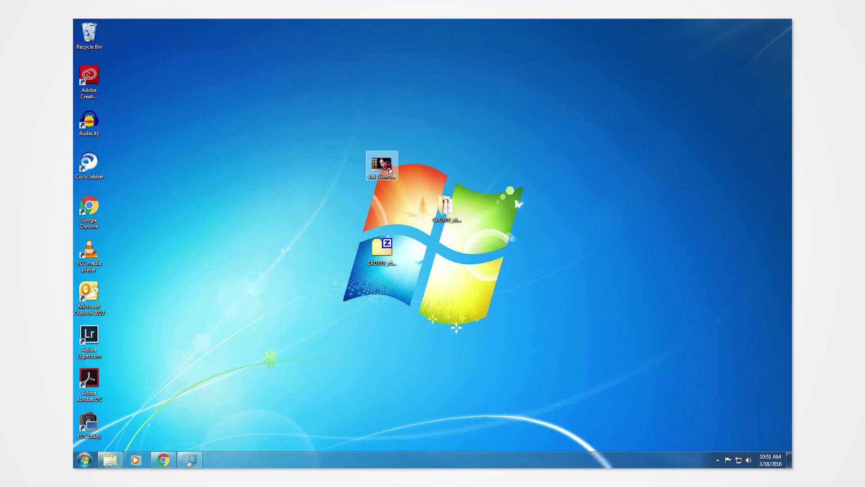
Step: Open 4x6_Skintones_1.jpg and print to MITSUBISHI CP70D Series(USB) on 10x15 (4x6") paper
double_click(382, 164)
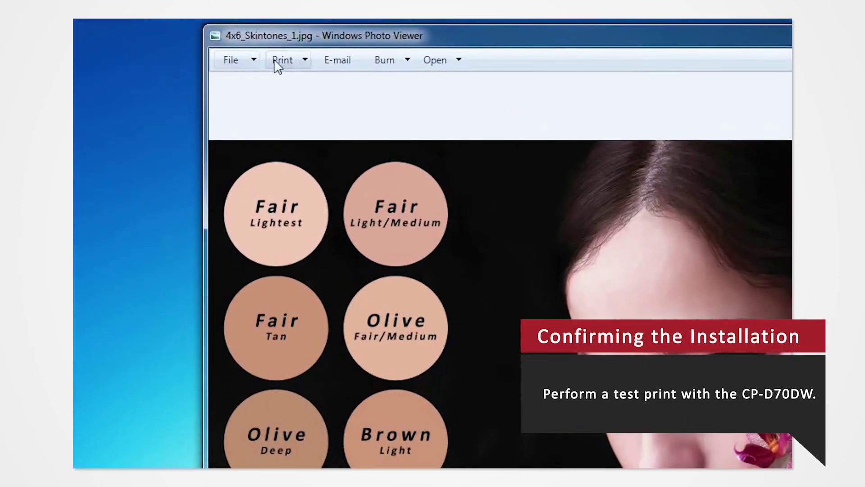
left_click(300, 83)
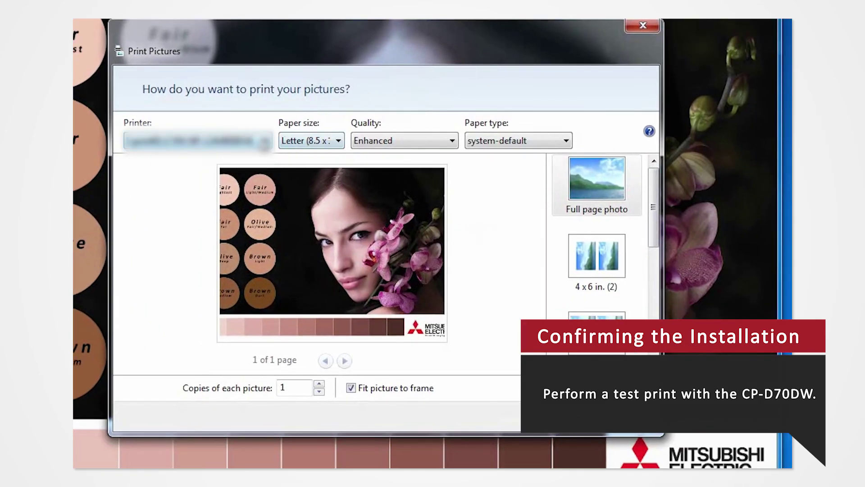
left_click(262, 139)
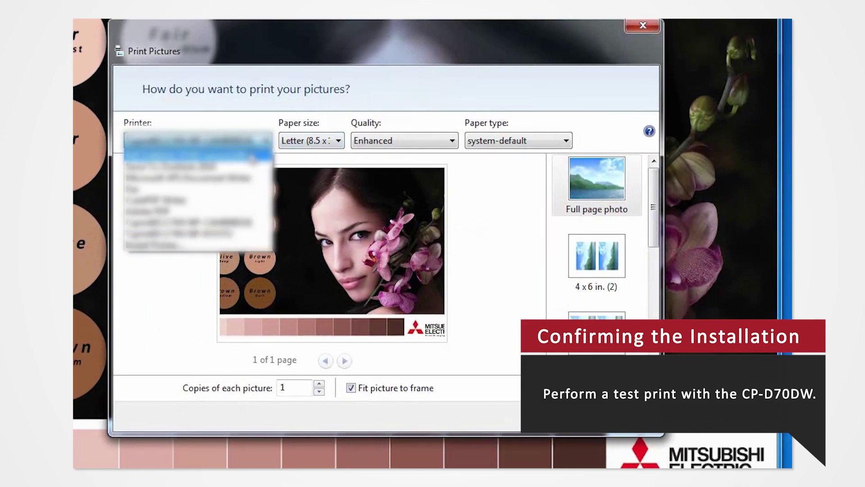
left_click(253, 156)
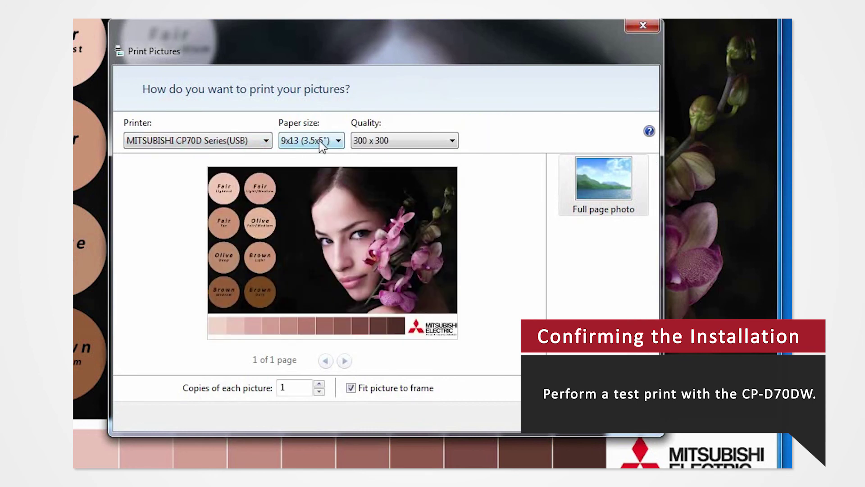
left_click(320, 140)
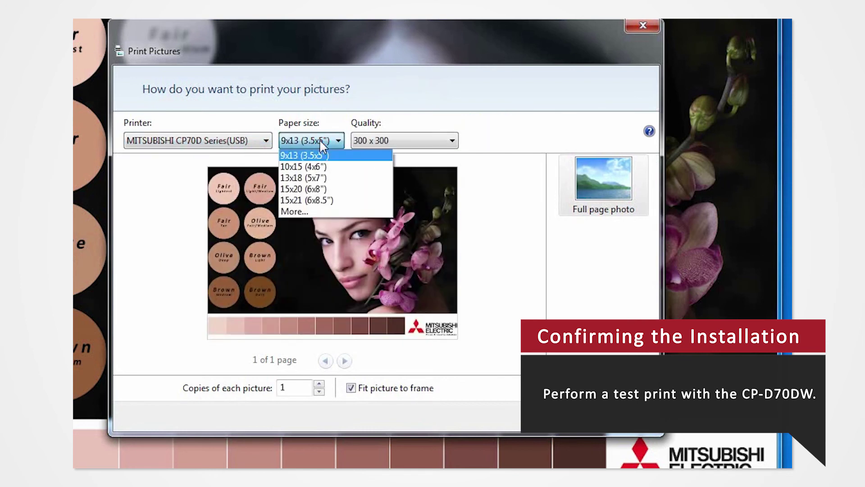
left_click(317, 167)
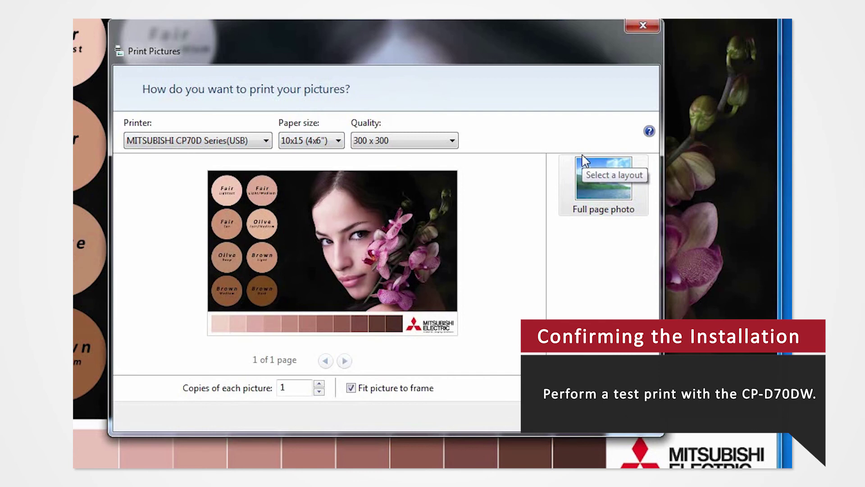